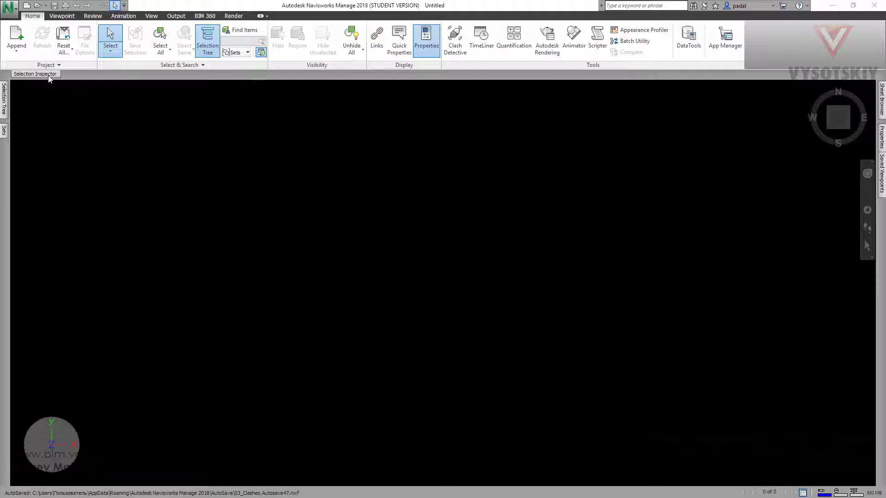
- Open the file VC_Quantification_1.nwf from the folder 8
{"action": "left_click", "coordinate": [37, 6]}
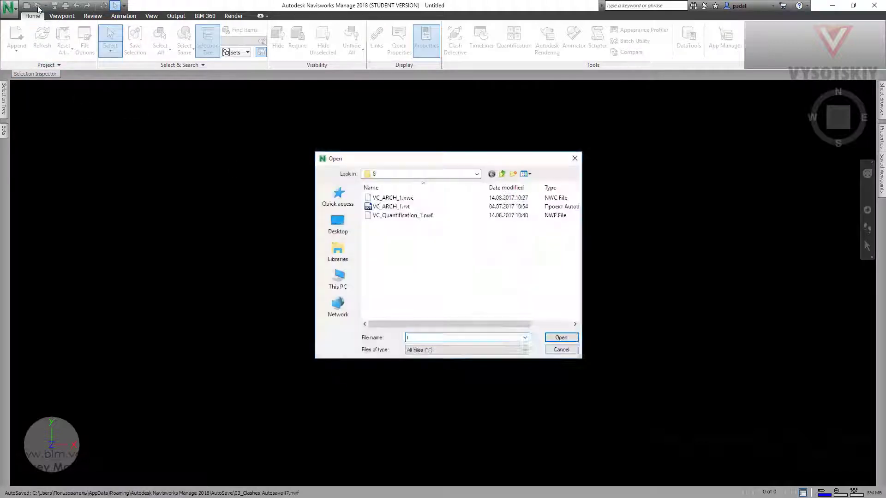
{"action": "left_click", "coordinate": [476, 174]}
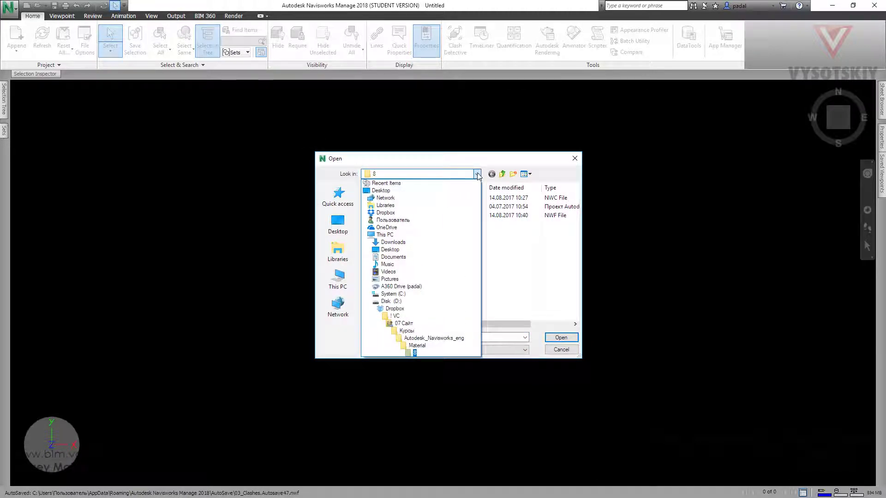
{"action": "left_click", "coordinate": [477, 174]}
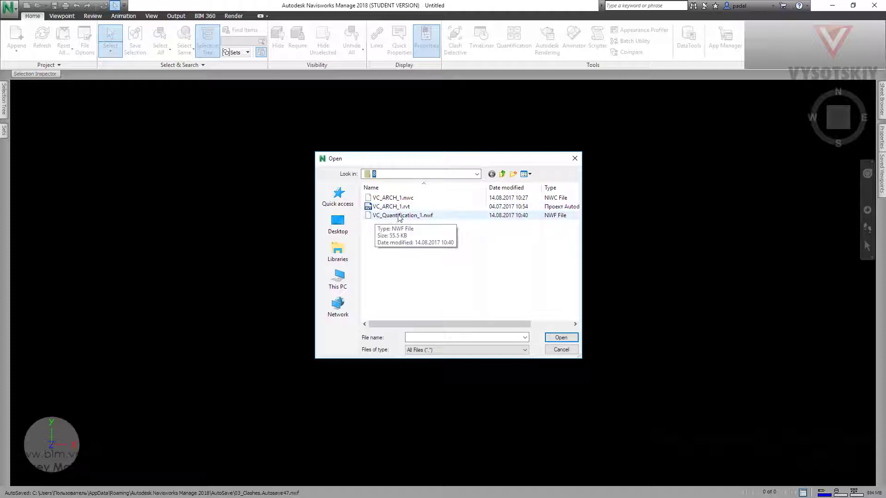
{"action": "left_click", "coordinate": [400, 216]}
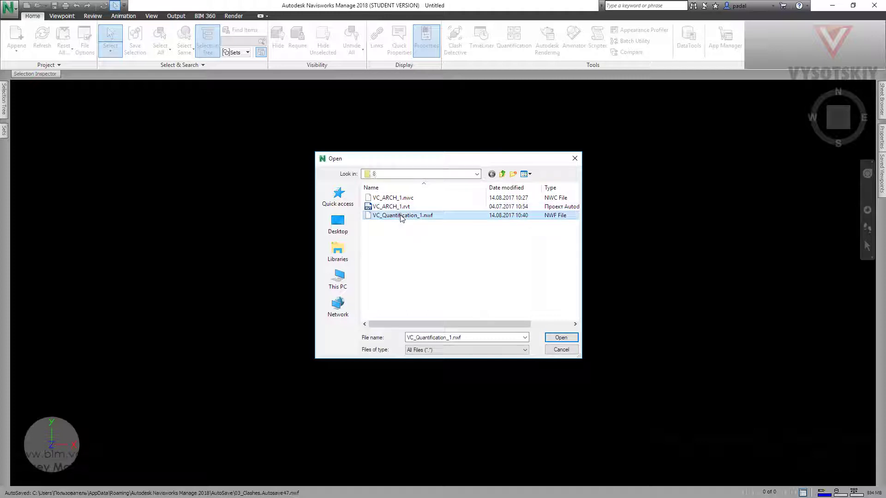
{"action": "left_click", "coordinate": [561, 339]}
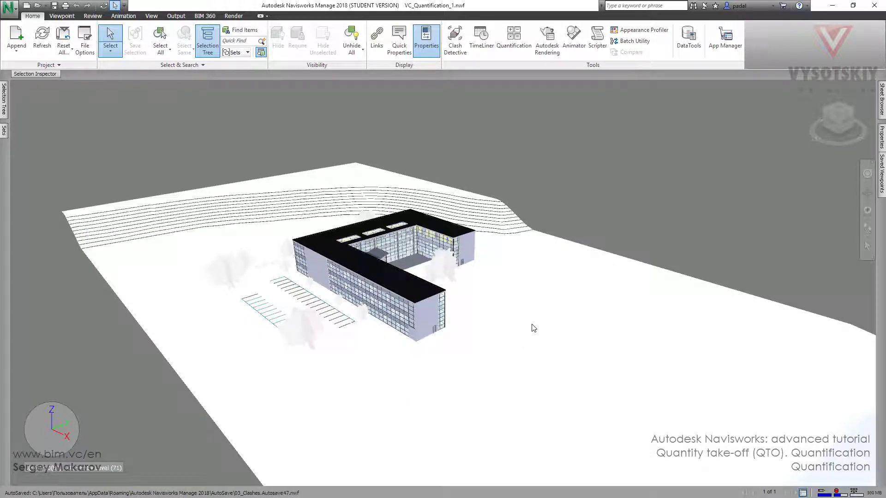
- Show the Quantification Workbook, enlarge it, and expand its Arch, Str and Walls item groups
{"action": "mouse_move", "coordinate": [534, 324]}
{"action": "middle_mouse_down", "text": "shift"}
{"action": "mouse_move", "coordinate": [457, 307]}
{"action": "mouse_move", "coordinate": [283, 300]}
{"action": "middle_mouse_up", "text": "shift"}
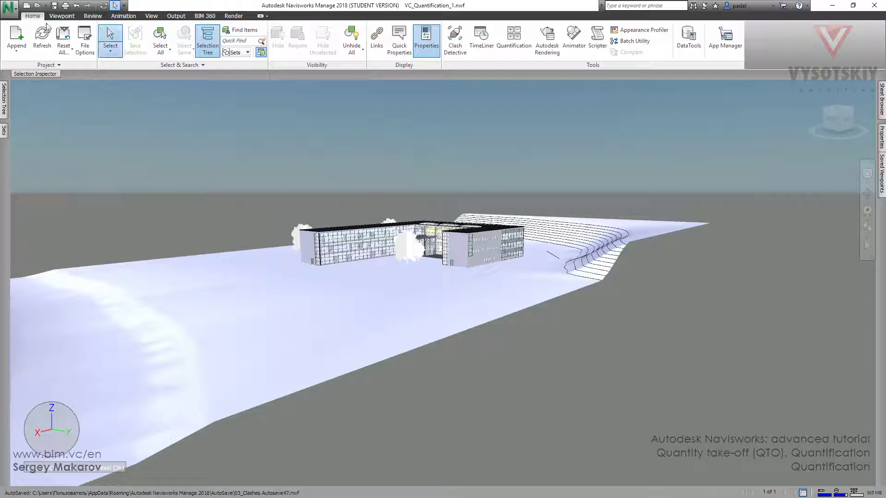
{"action": "left_click", "coordinate": [518, 39]}
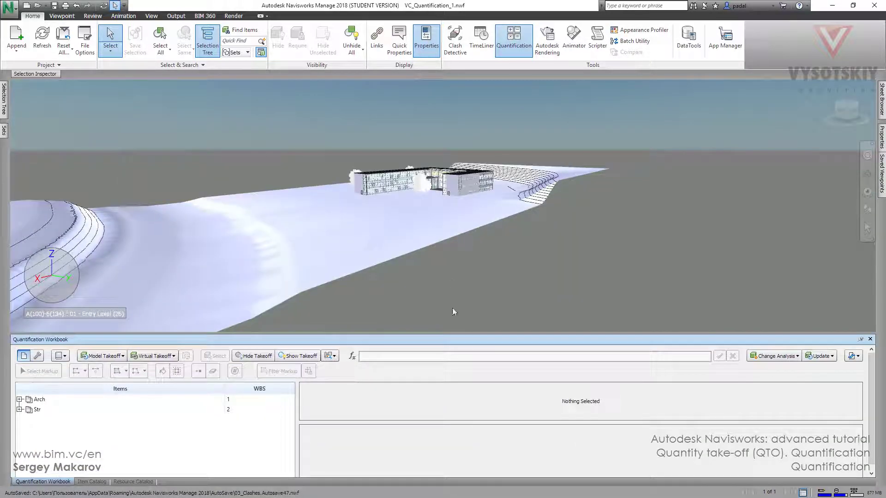
{"action": "left_click_drag", "start_coordinate": [456, 335], "coordinate": [460, 297]}
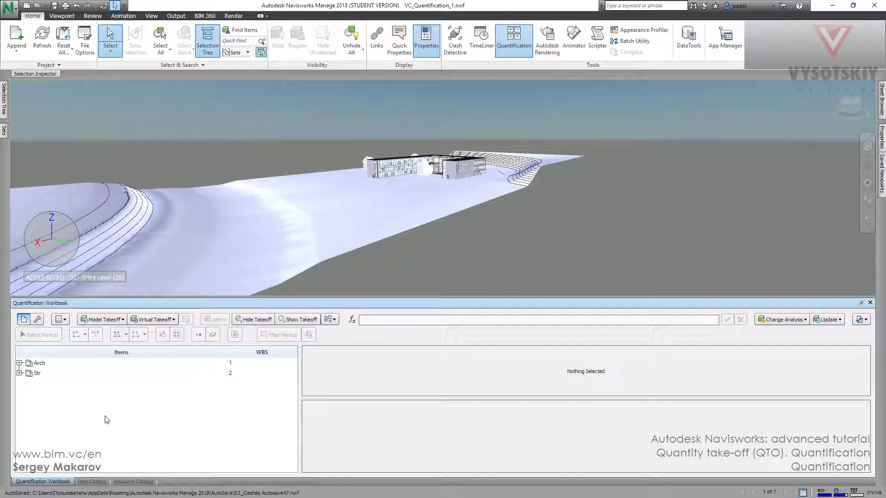
{"action": "left_click", "coordinate": [20, 363]}
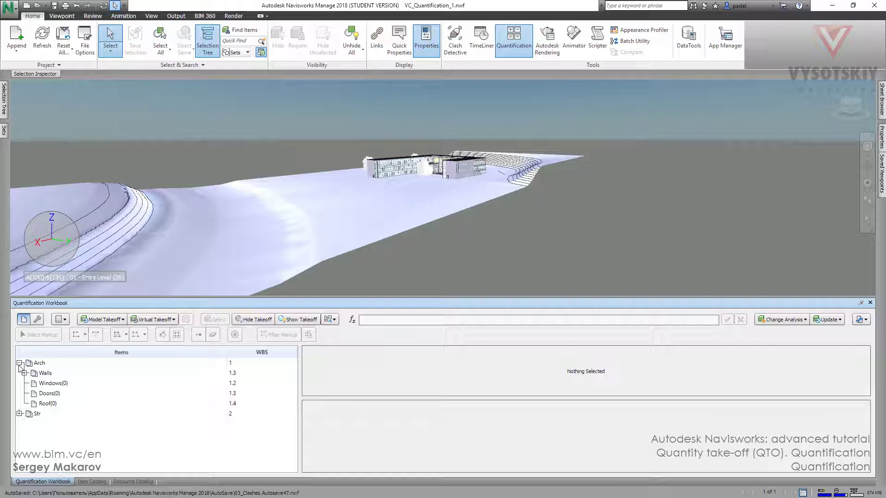
{"action": "left_click", "coordinate": [19, 414]}
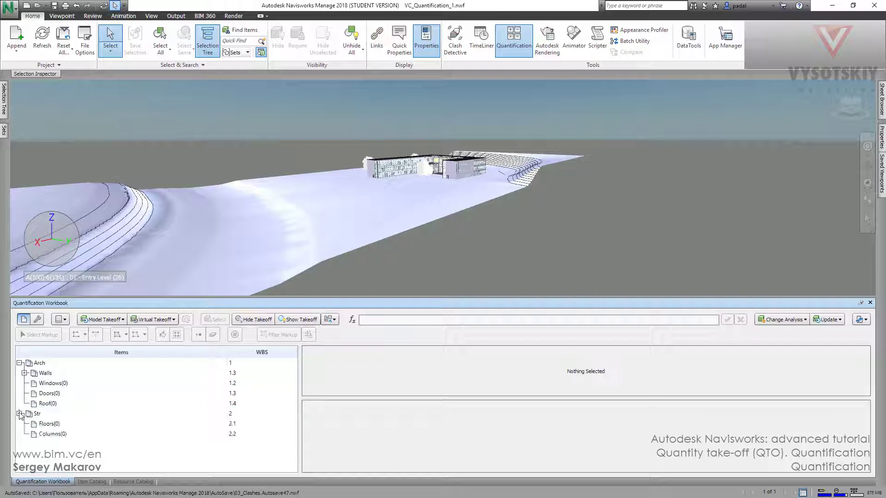
{"action": "left_click", "coordinate": [24, 373]}
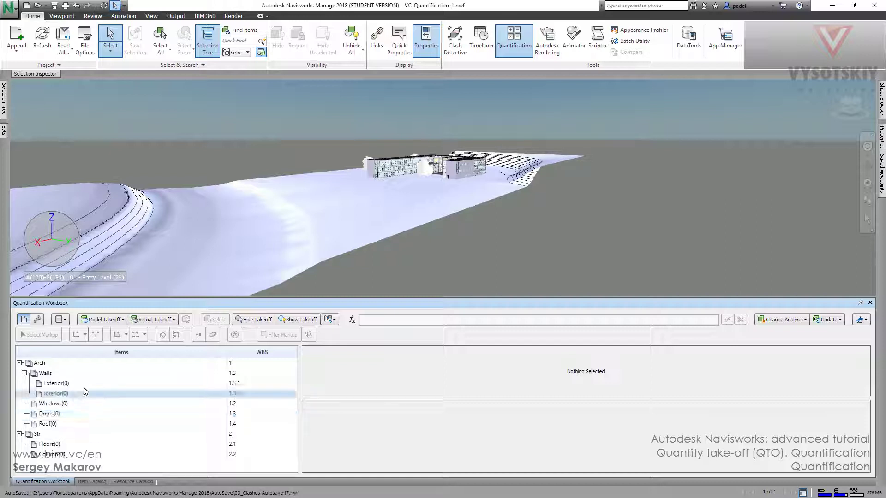
- Select the building's end wall plus all items of the same type, and take them off into the Exterior walls item
{"action": "scroll", "coordinate": [438, 167], "scroll_direction": "up", "scroll_amount": 5}
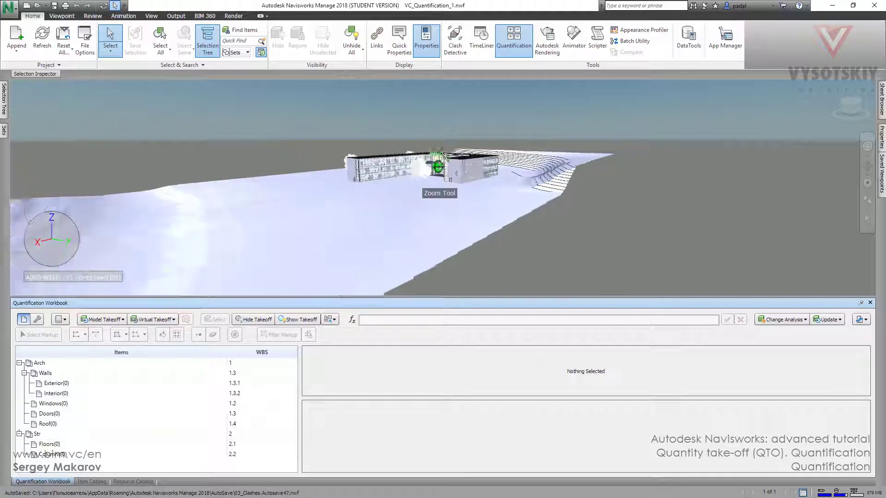
{"action": "scroll", "coordinate": [473, 187], "scroll_direction": "up", "scroll_amount": 3}
{"action": "left_click", "coordinate": [484, 164]}
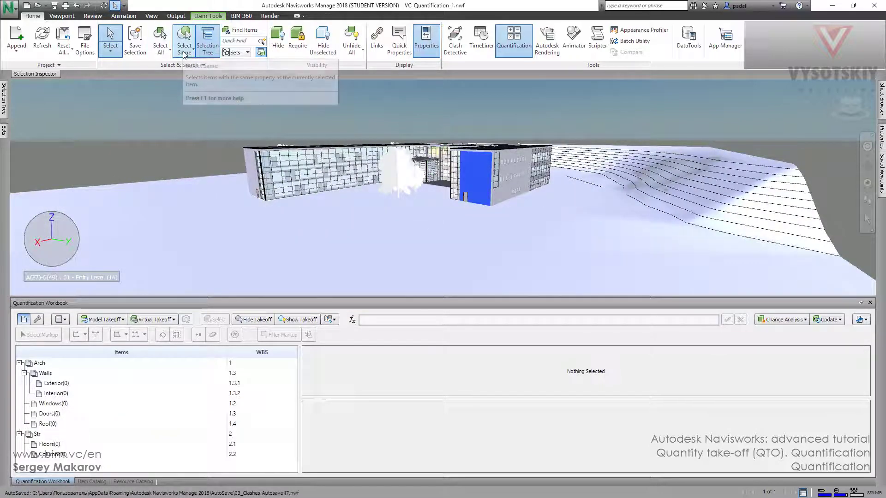
{"action": "left_click", "coordinate": [184, 54]}
{"action": "left_click", "coordinate": [196, 87]}
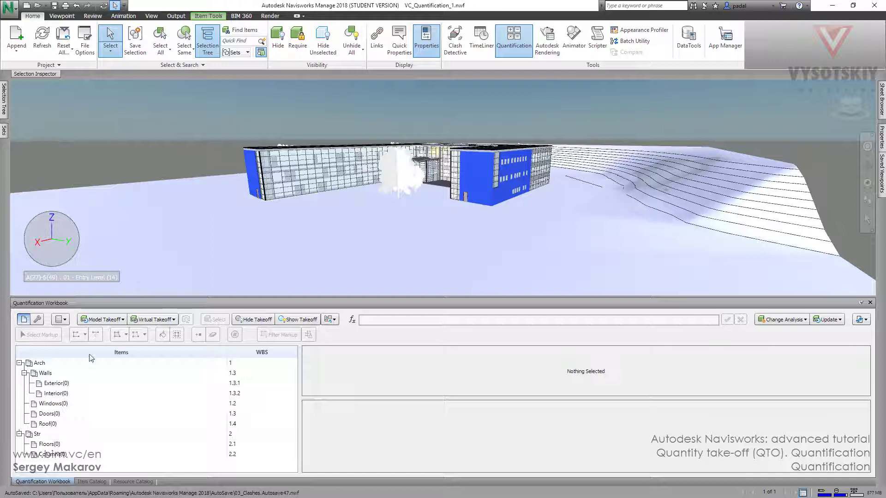
{"action": "left_click", "coordinate": [57, 386]}
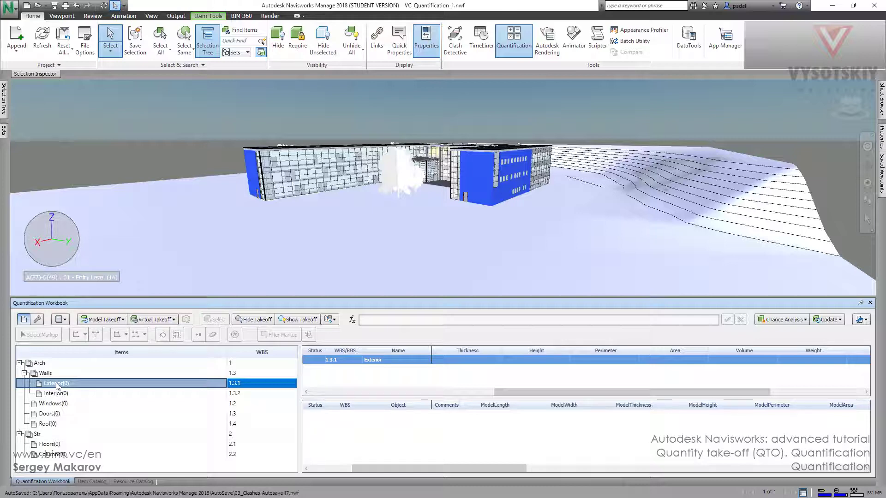
{"action": "right_click", "coordinate": [57, 386]}
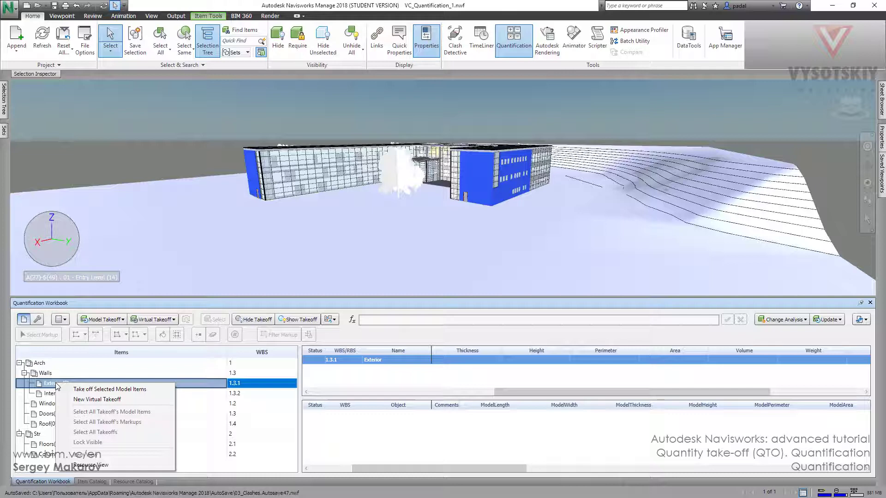
{"action": "left_click", "coordinate": [87, 390]}
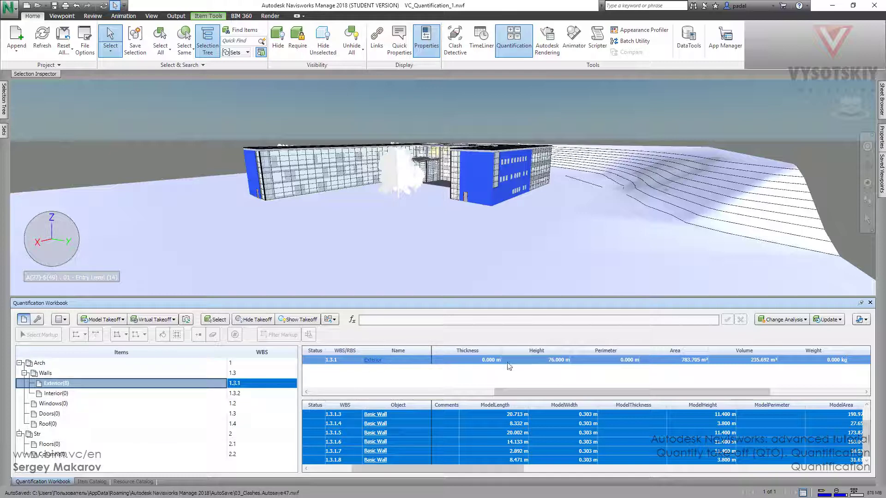
- Examine the Exterior takeoff's total quantities, and locate wall 1.3.1.6 in the model and check its dimensions, area and volume
{"action": "left_click_drag", "start_coordinate": [514, 390], "coordinate": [322, 391]}
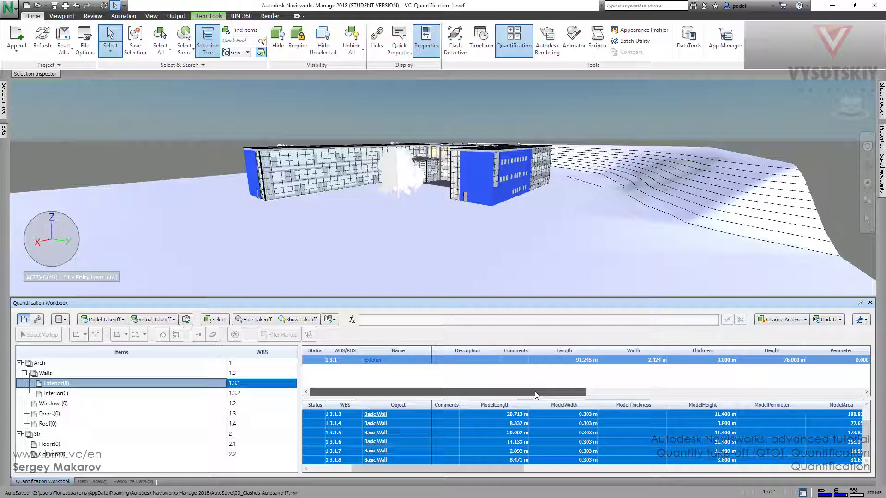
{"action": "left_click_drag", "start_coordinate": [536, 391], "coordinate": [724, 392]}
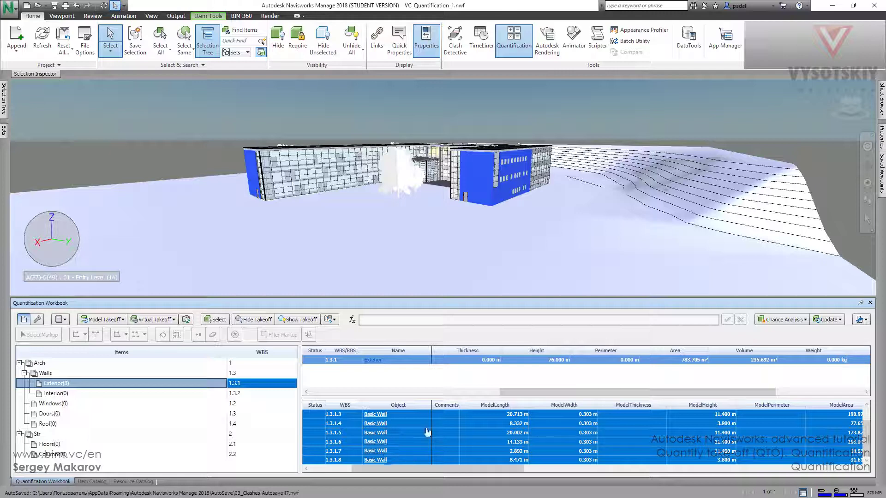
{"action": "left_click", "coordinate": [380, 443]}
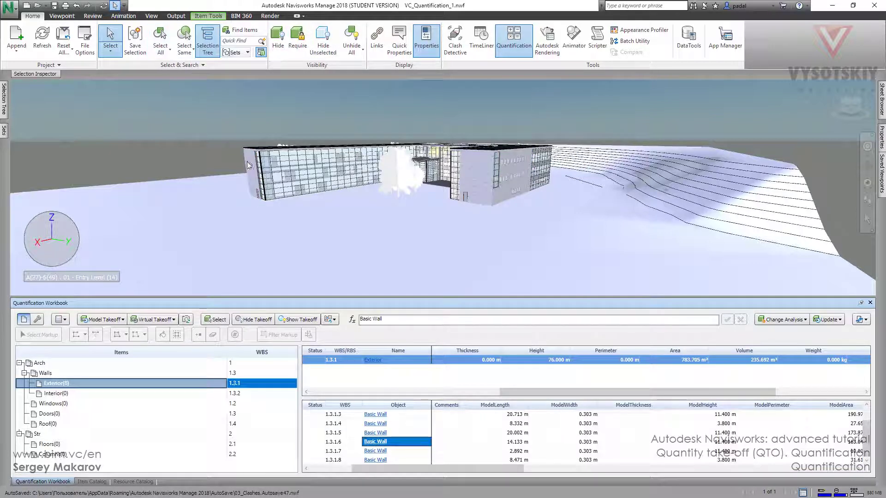
{"action": "mouse_move", "coordinate": [250, 168]}
{"action": "middle_mouse_down", "text": "shift"}
{"action": "mouse_move", "coordinate": [395, 153]}
{"action": "mouse_move", "coordinate": [398, 168]}
{"action": "middle_mouse_up", "text": "shift"}
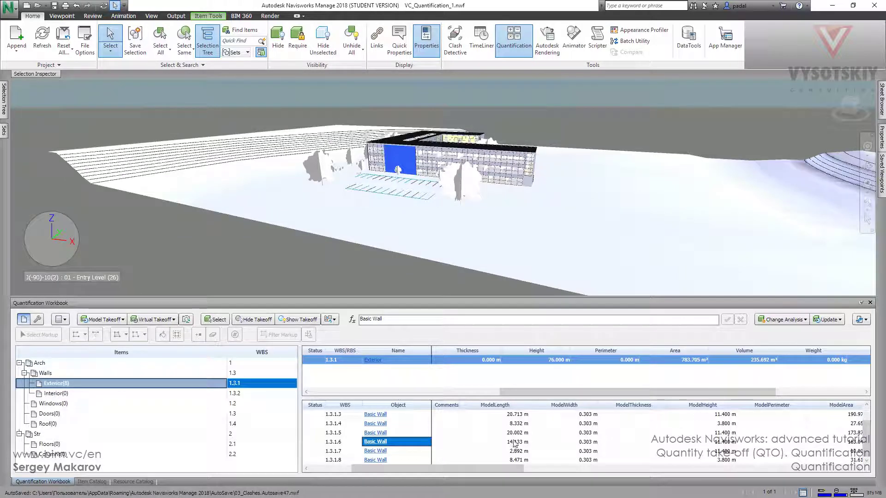
{"action": "left_click_drag", "start_coordinate": [505, 469], "coordinate": [771, 475]}
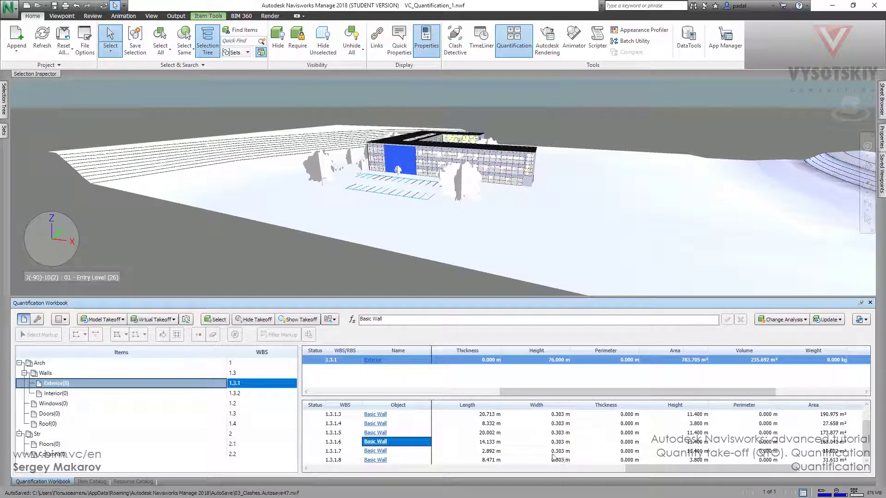
{"action": "left_click_drag", "start_coordinate": [715, 472], "coordinate": [734, 467]}
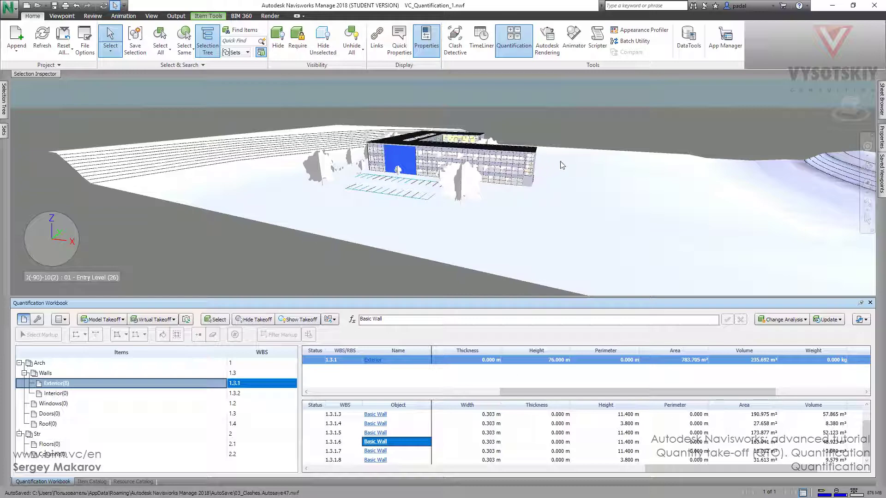
- Select a glazed facade System Panel plus all items of the same type, and take them off into the Windows item
{"action": "middle_click_drag", "start_coordinate": [520, 179], "coordinate": [295, 155], "text": "shift"}
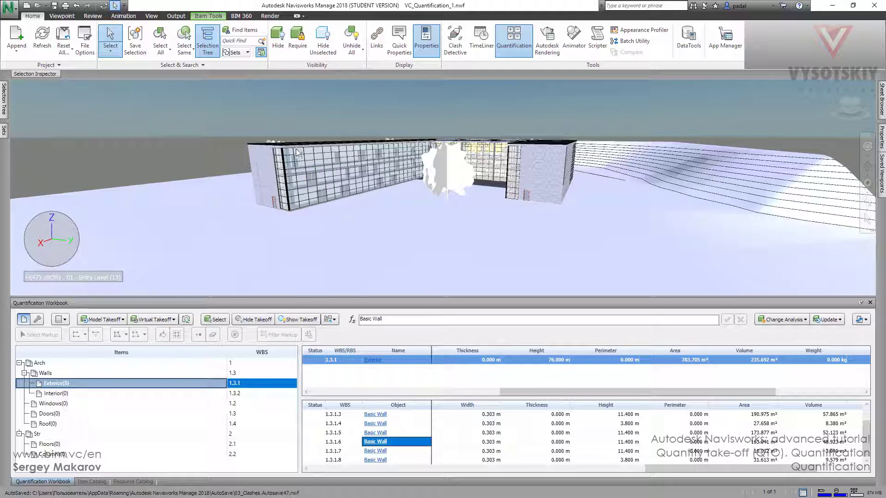
{"action": "left_click", "coordinate": [298, 152]}
{"action": "left_click", "coordinate": [185, 40]}
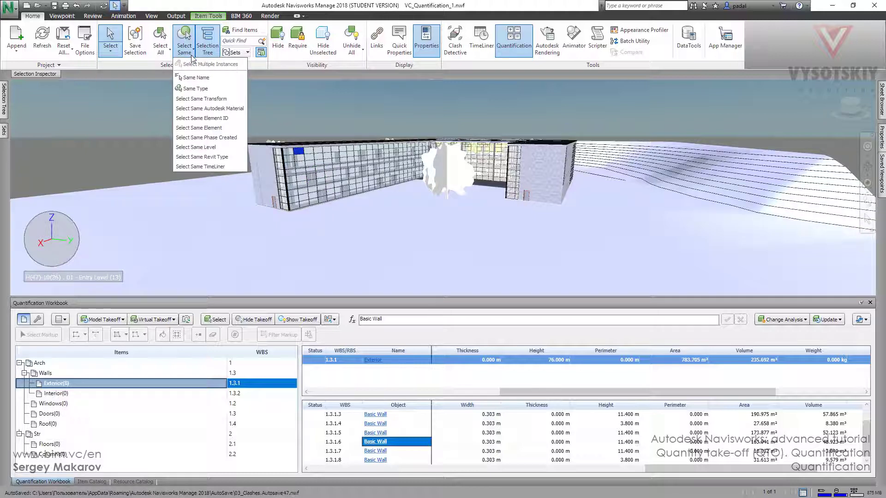
{"action": "left_click", "coordinate": [200, 89]}
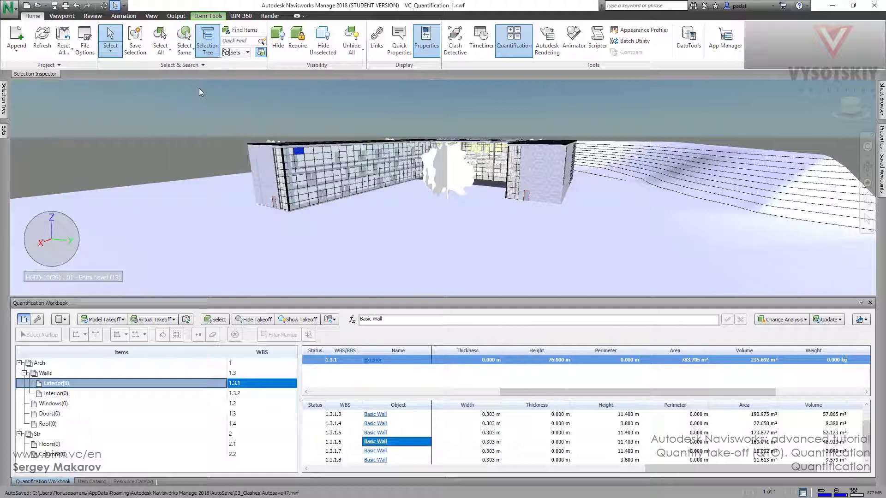
{"action": "left_click", "coordinate": [54, 404]}
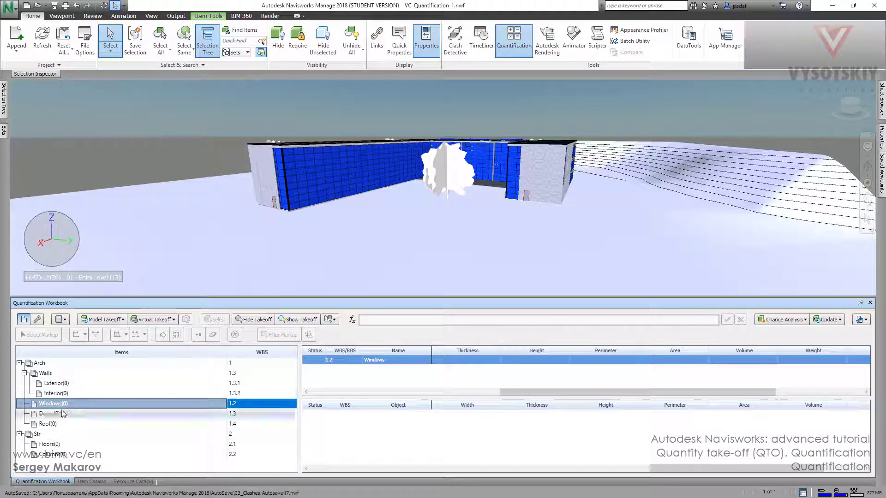
{"action": "right_click", "coordinate": [300, 165]}
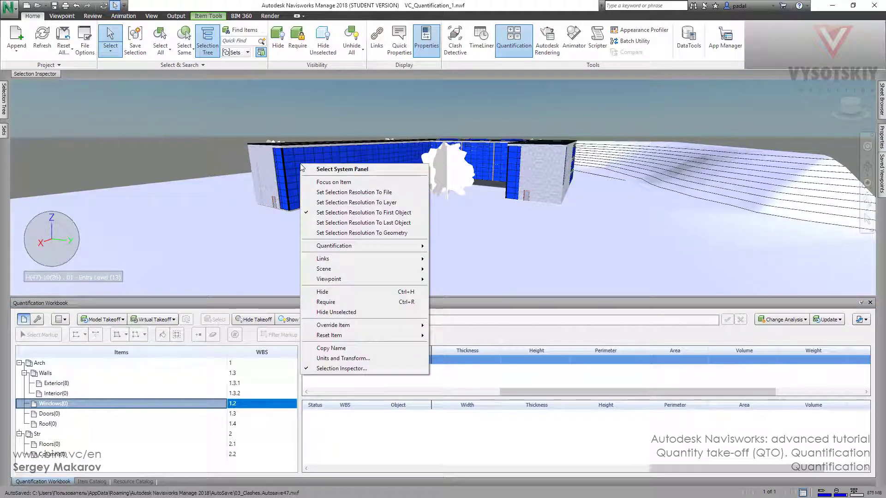
{"action": "mouse_move", "coordinate": [375, 249]}
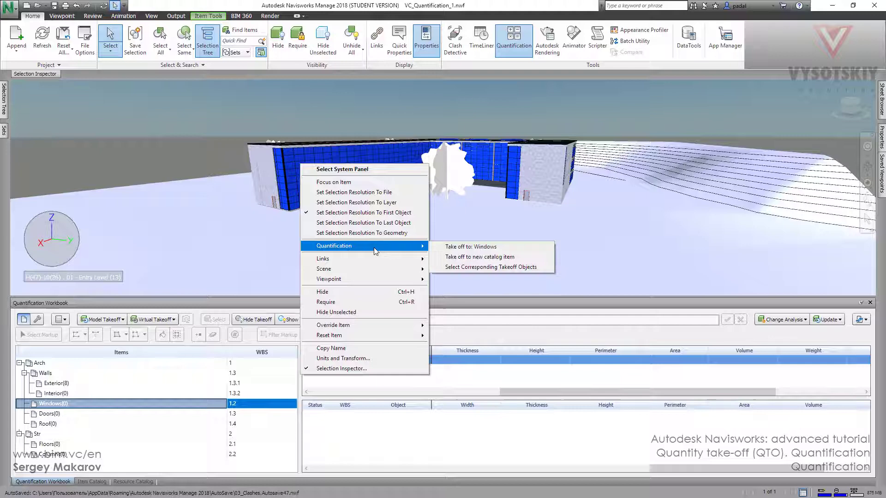
{"action": "left_click", "coordinate": [472, 248]}
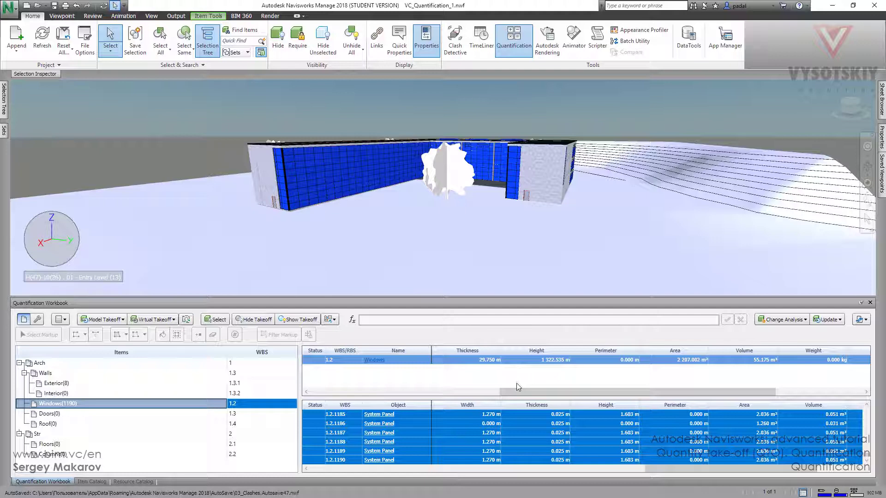
- Examine the Windows takeoff's area, volume and count columns, and select the terrain surface around the building
{"action": "left_click_drag", "start_coordinate": [553, 392], "coordinate": [679, 389]}
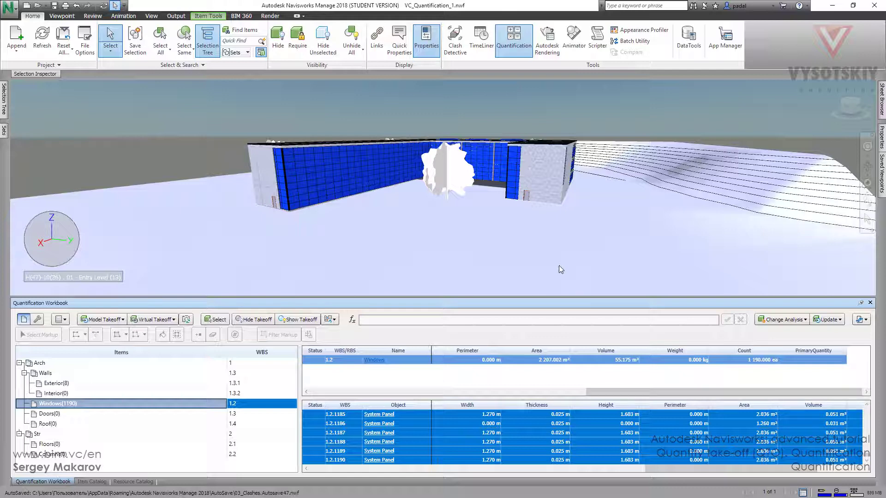
{"action": "left_click", "coordinate": [548, 254]}
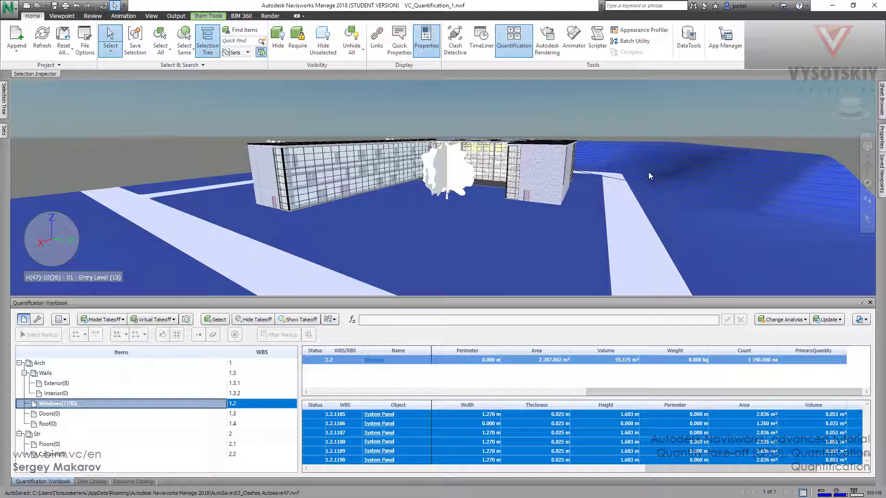
{"action": "middle_click_drag", "start_coordinate": [533, 214], "coordinate": [332, 158], "text": "shift"}
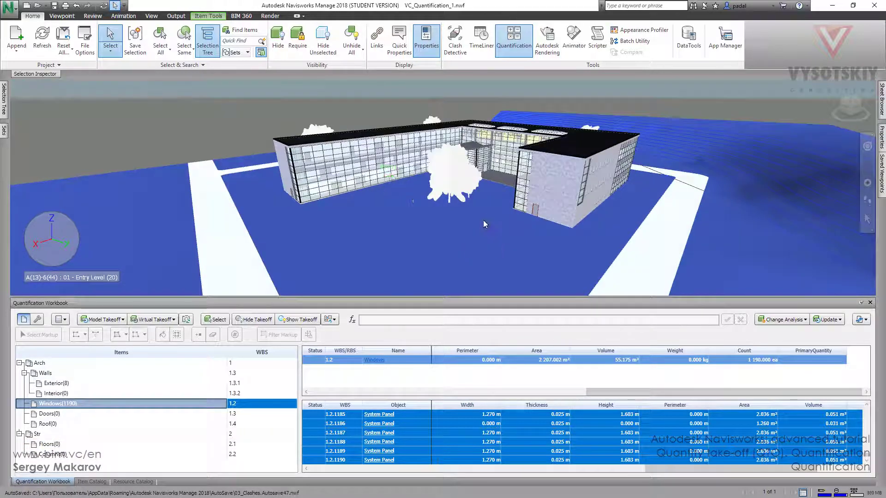